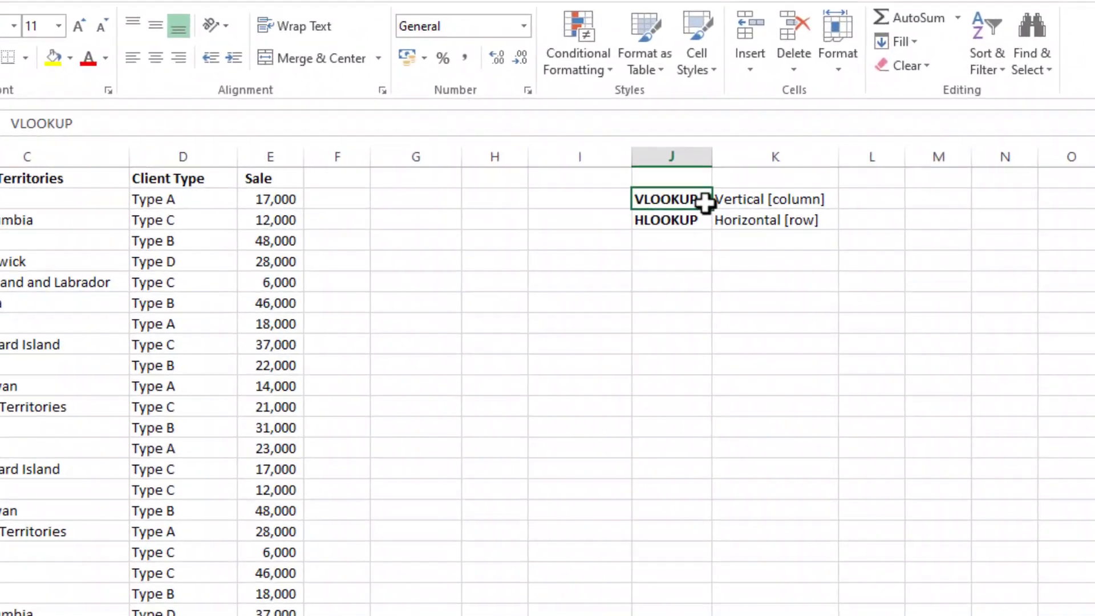
- Enter the lookup name Smith in cell G3
key("Down")
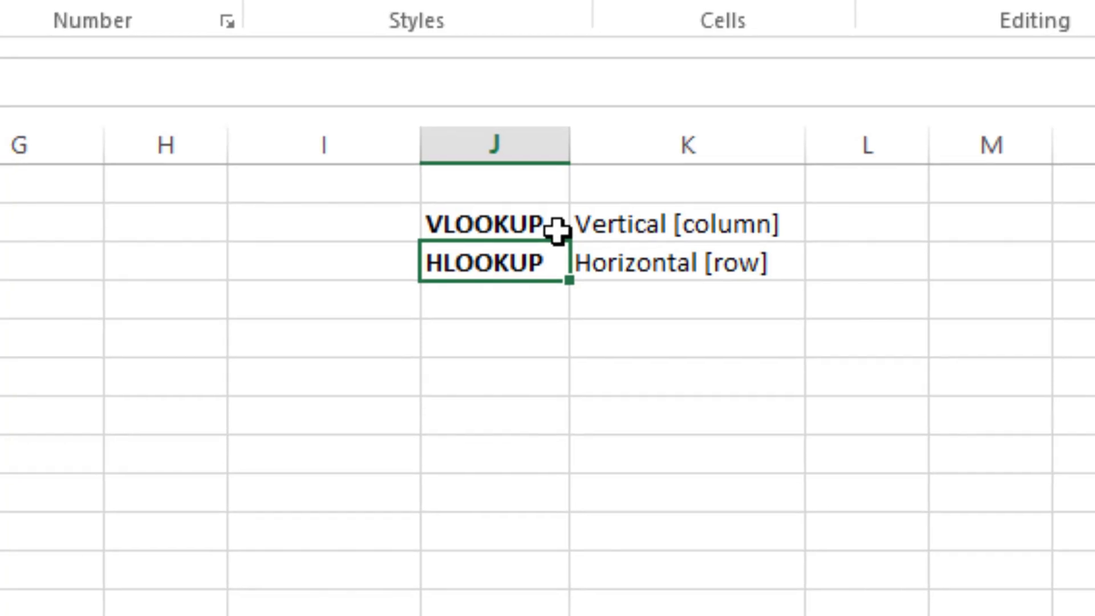
left_click(550, 233)
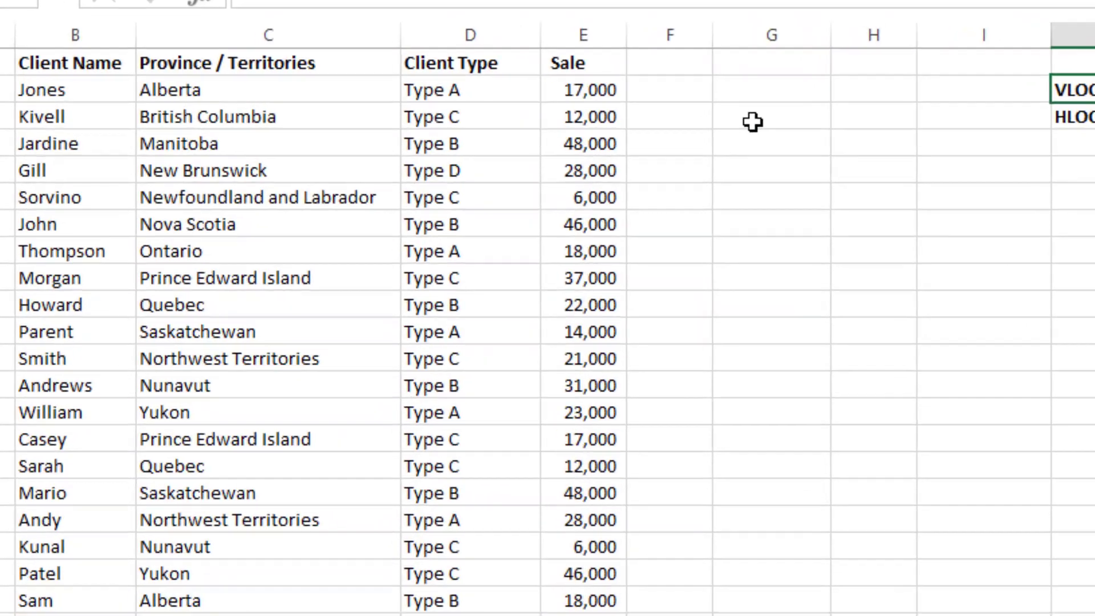
left_click(651, 115)
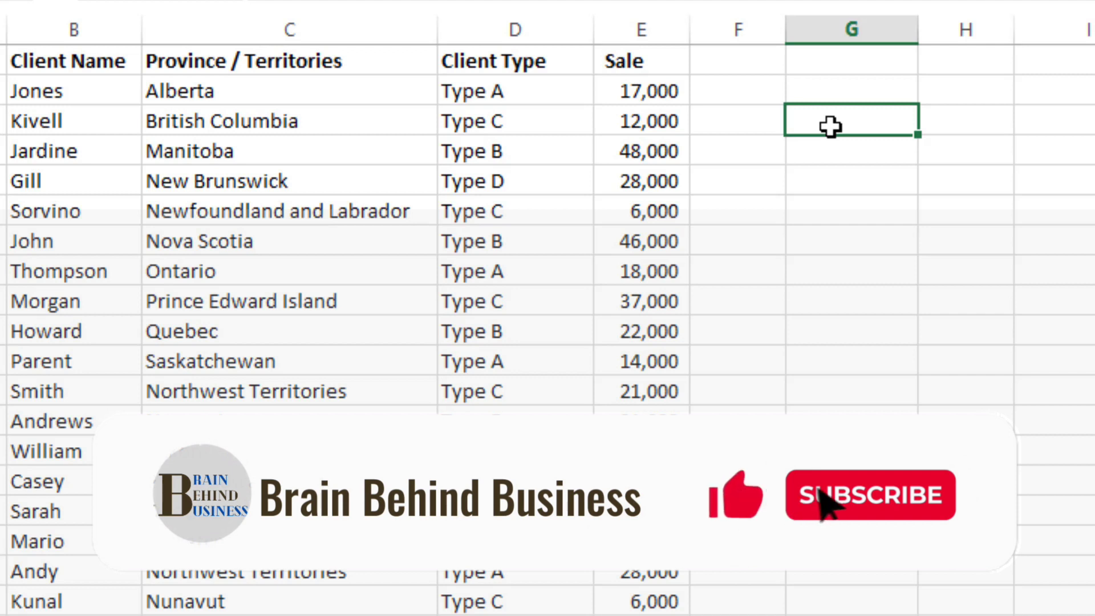
type("Smith")
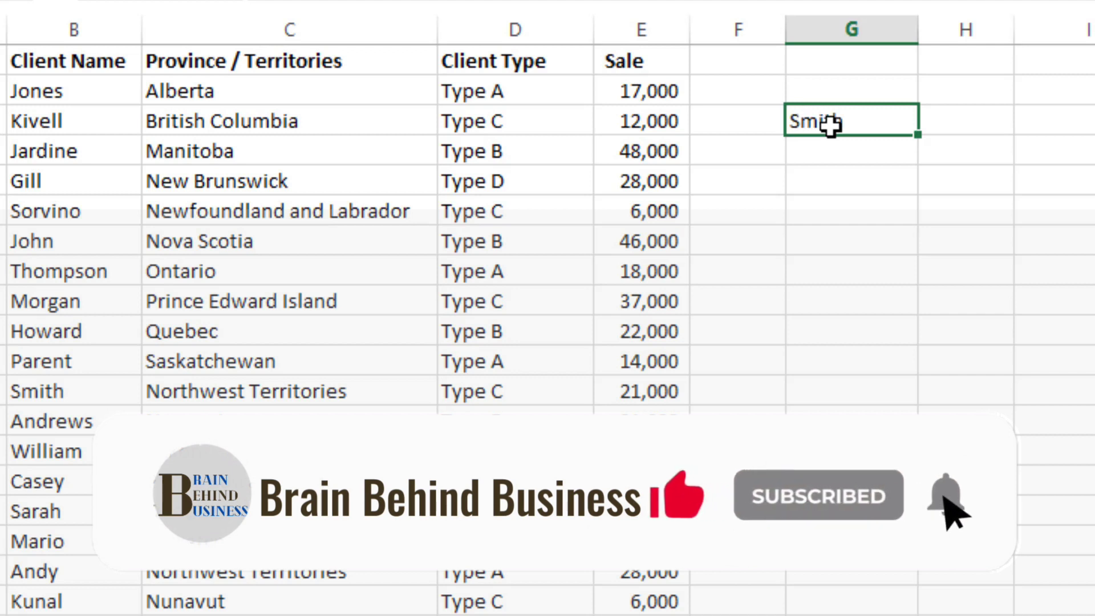
key("Return")
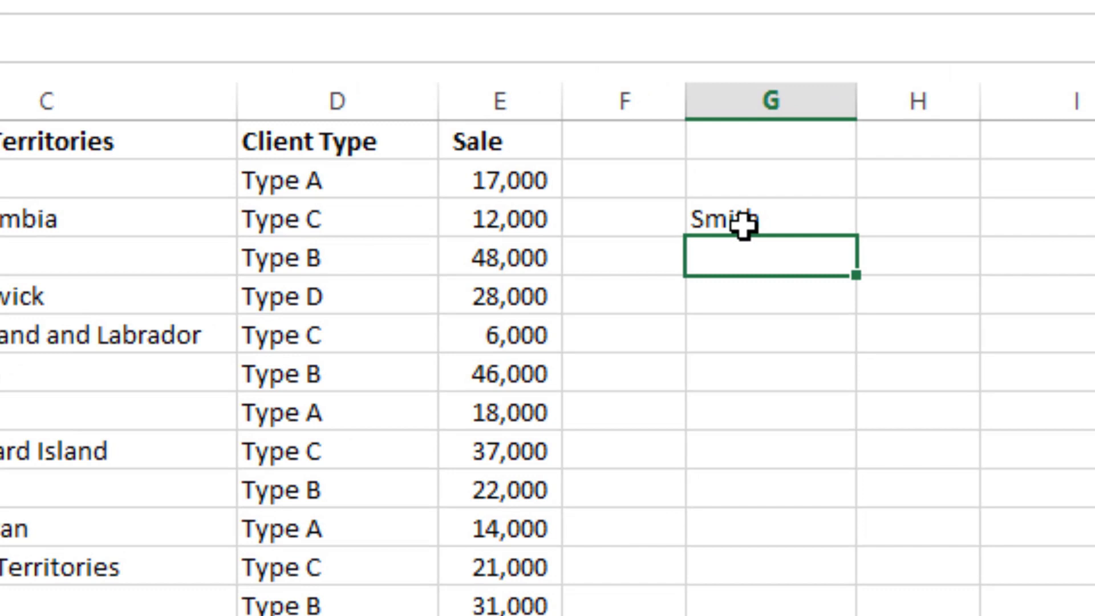
- Begin a =VLOOKUP( formula in G4
type("=vloo")
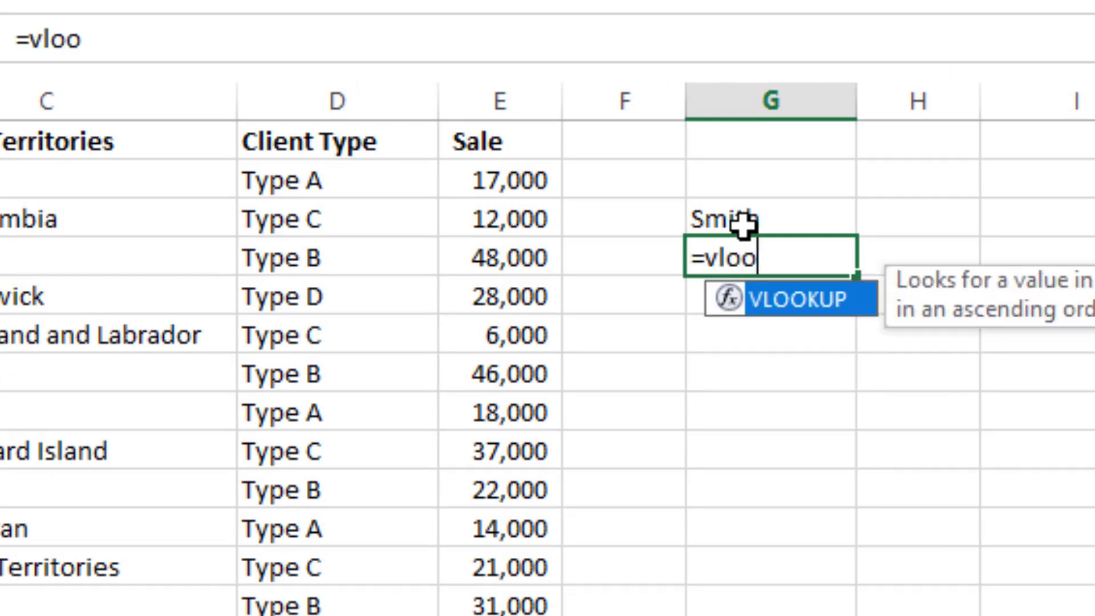
type("j")
key("BackSpace")
type("k")
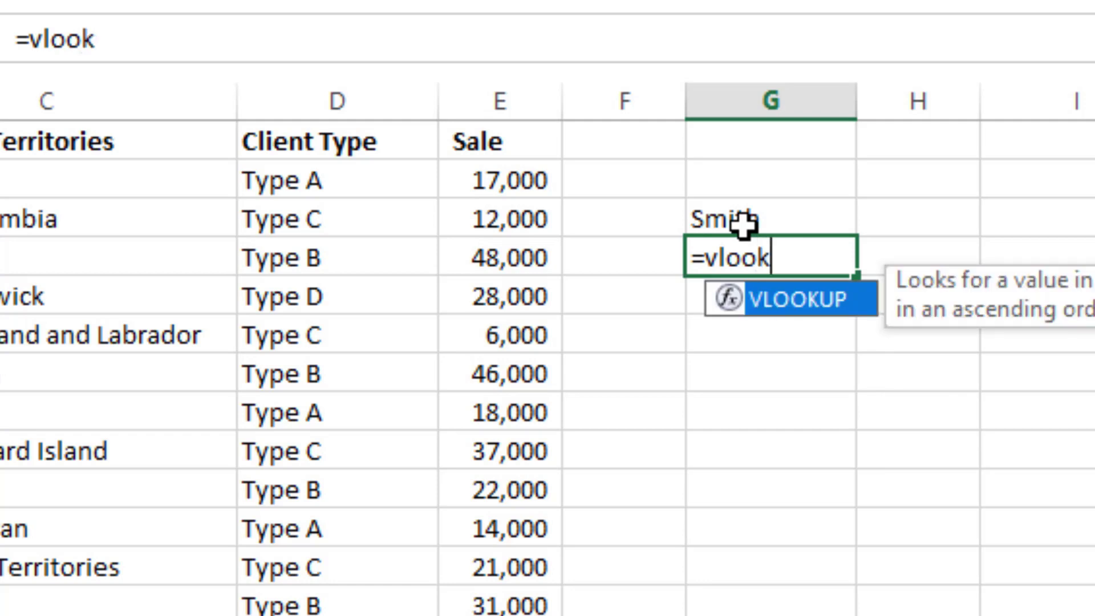
type("up")
key("Tab")
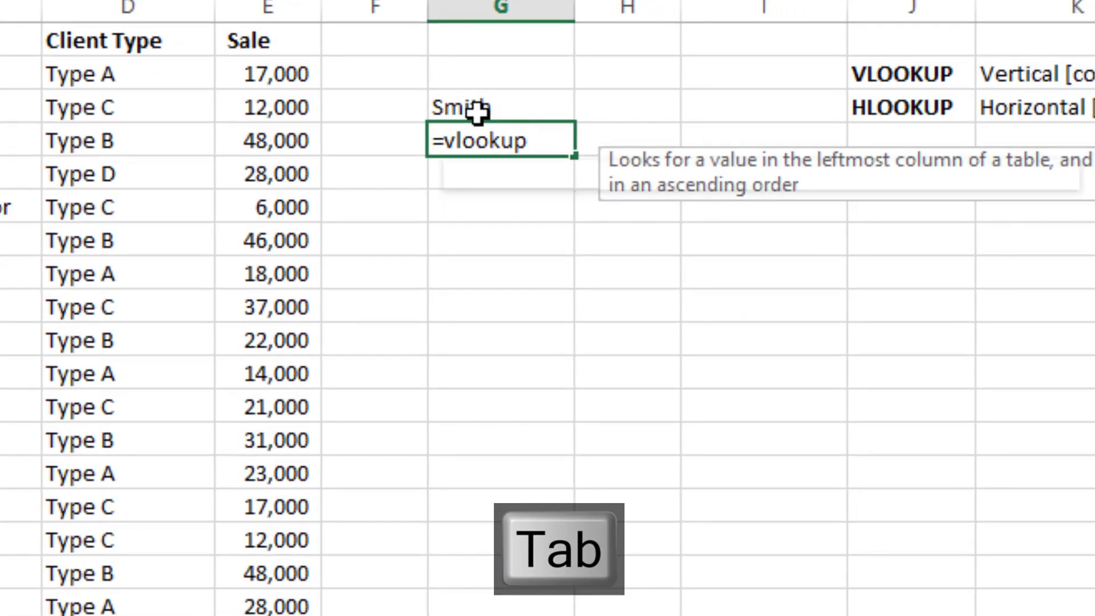
type("(")
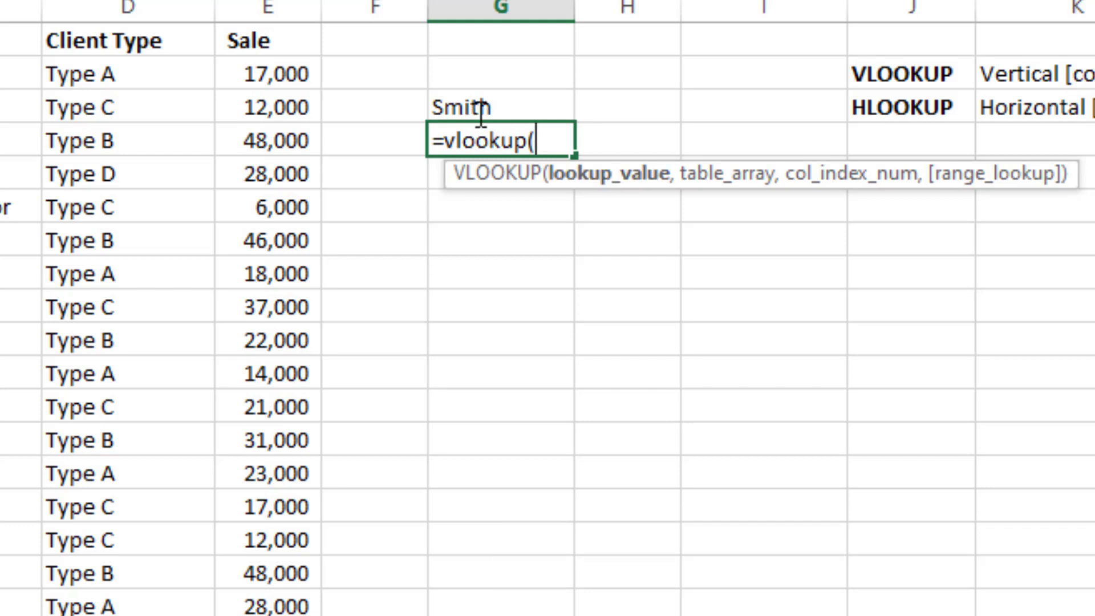
- Give the VLOOKUP G3 as lookup value and B2:E27 as table array
left_click(521, 107)
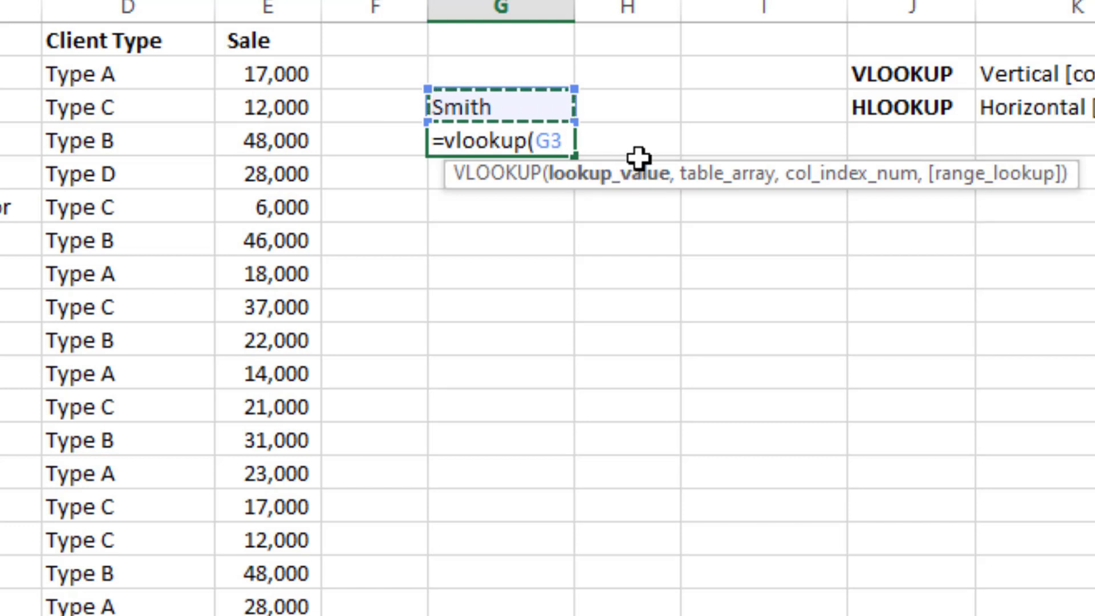
type(",")
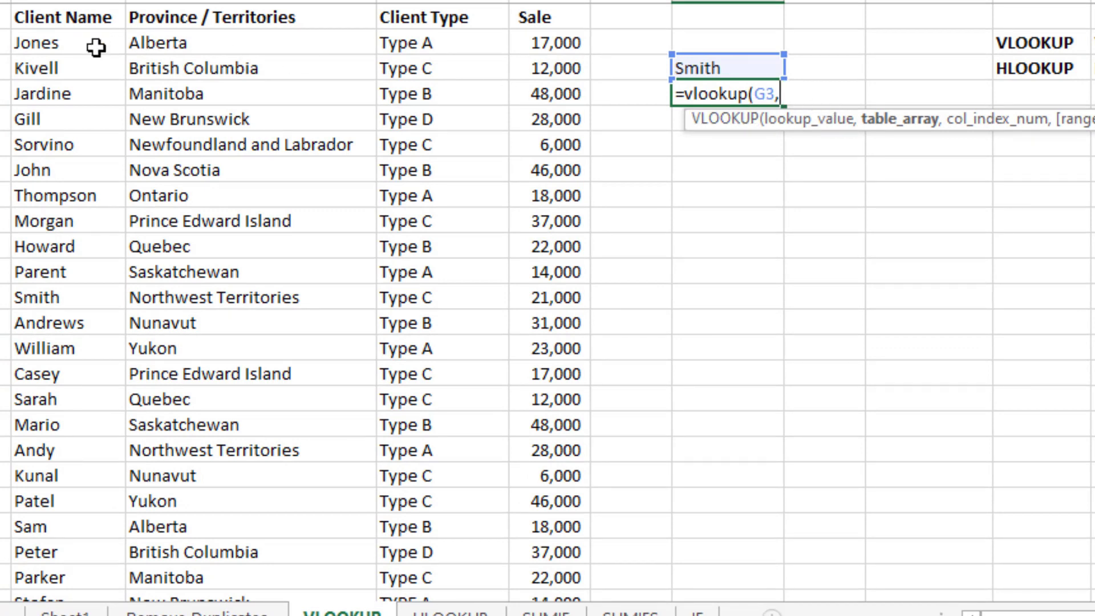
left_click_drag(95, 49, 576, 535)
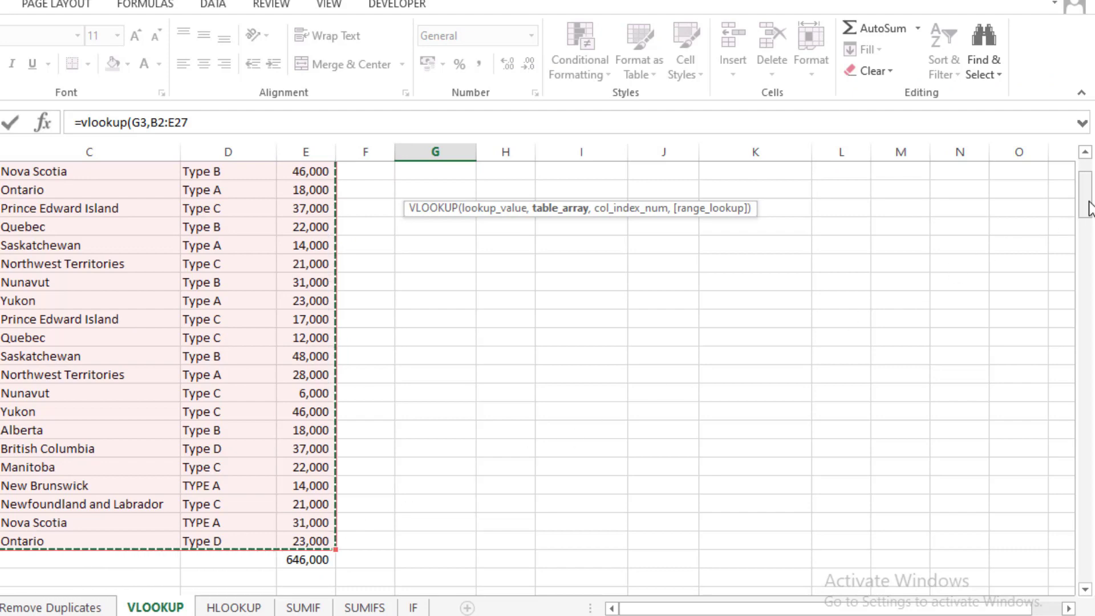
left_click_drag(1084, 193, 1089, 183)
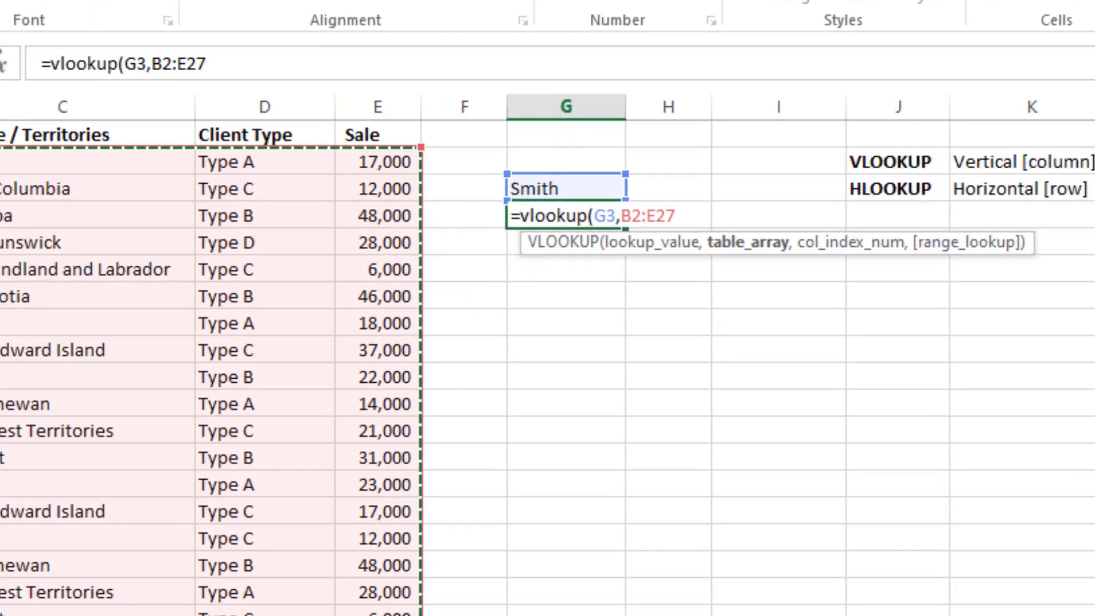
type(",")
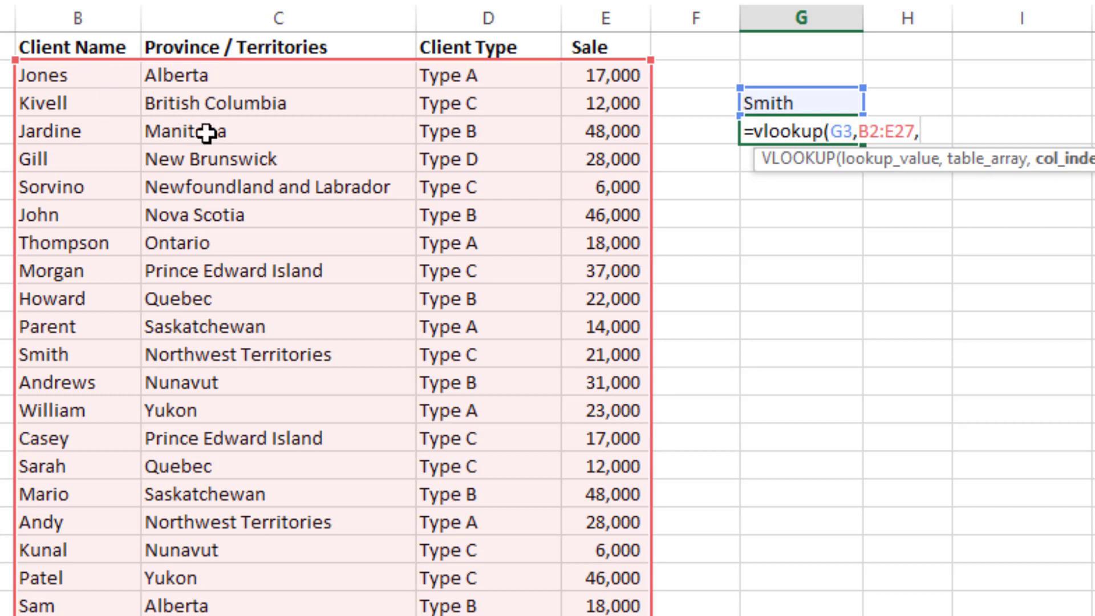
- Complete the VLOOKUP with column 2 and FALSE exact match, returning Northwest Territories
type("2")
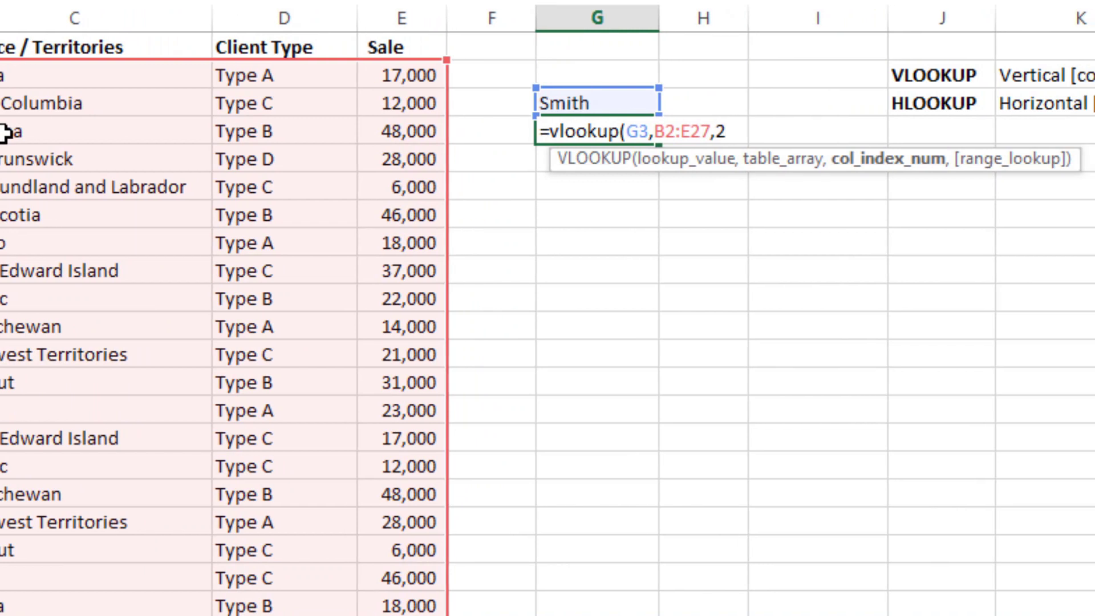
type(",")
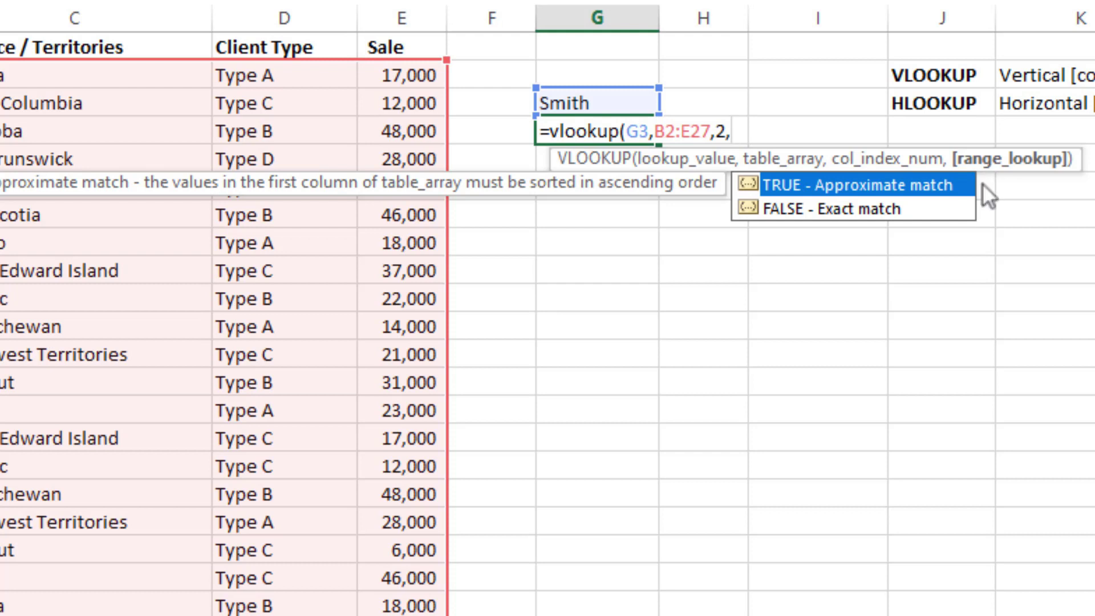
left_click(951, 211)
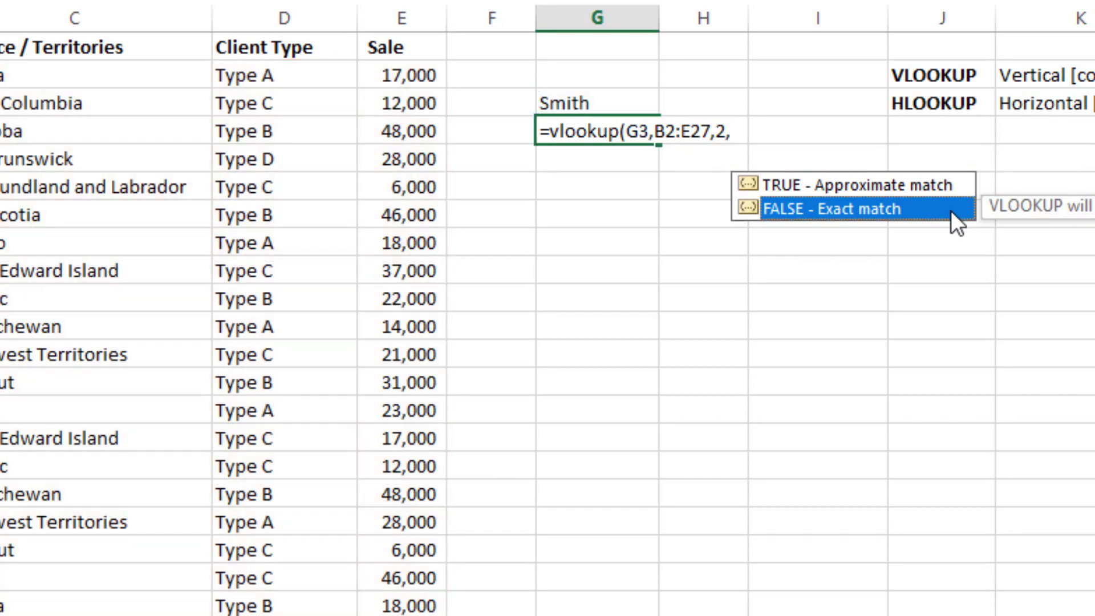
double_click(950, 211)
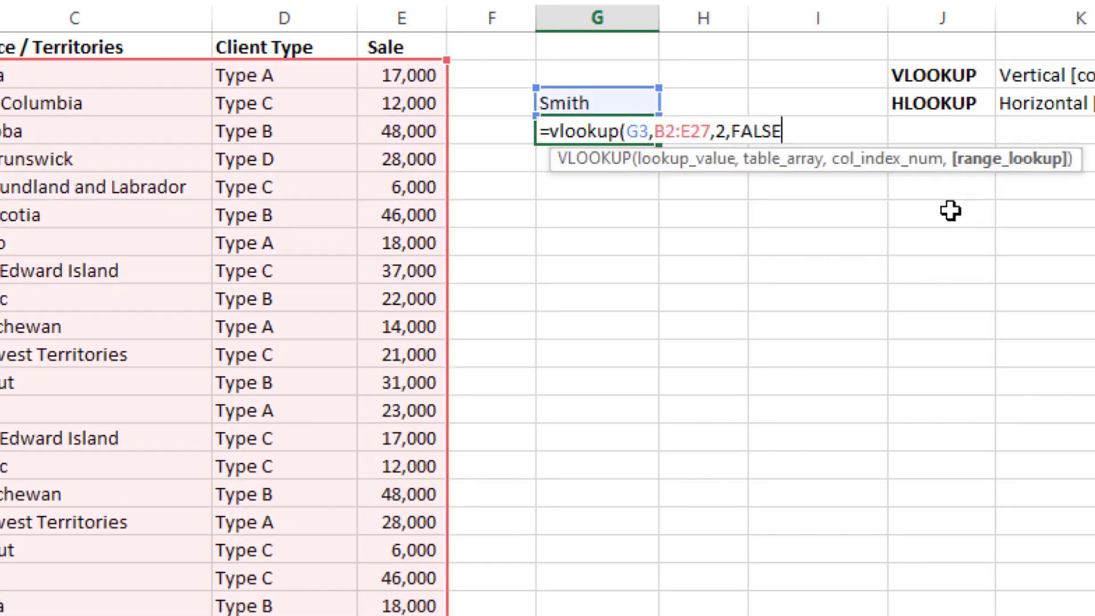
type(")")
key("Return")
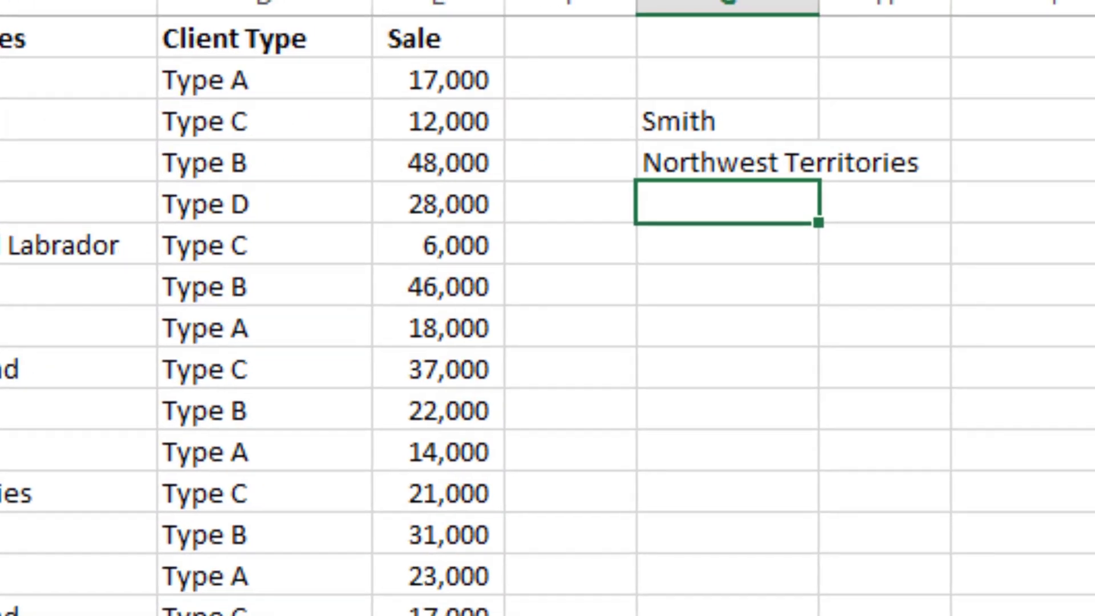
- Change G4's column index from 2 to 4 so it returns 21000
double_click(695, 163)
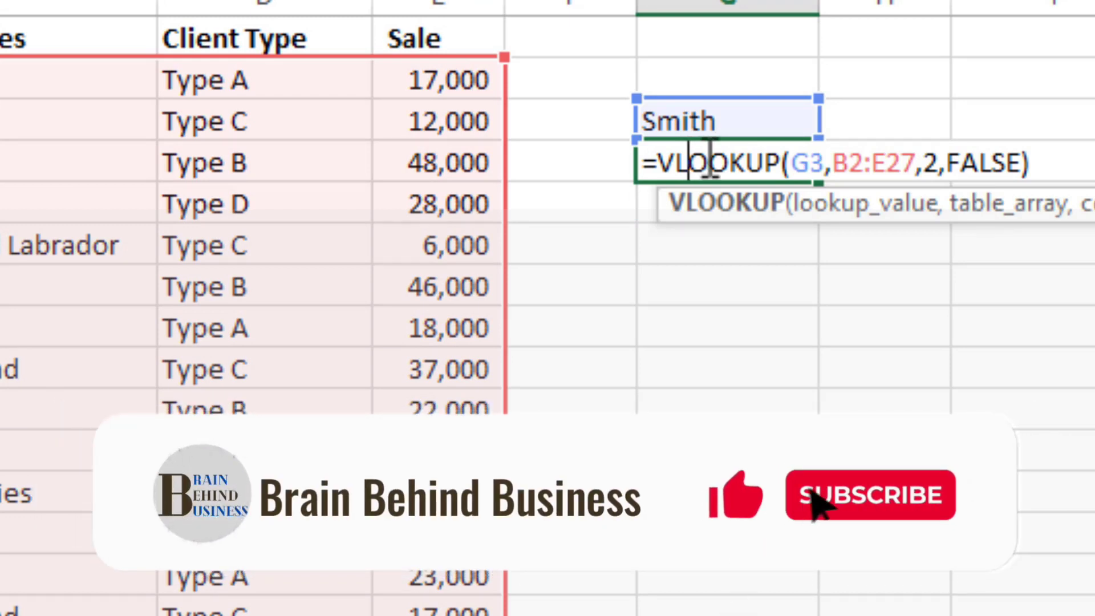
left_click(924, 164)
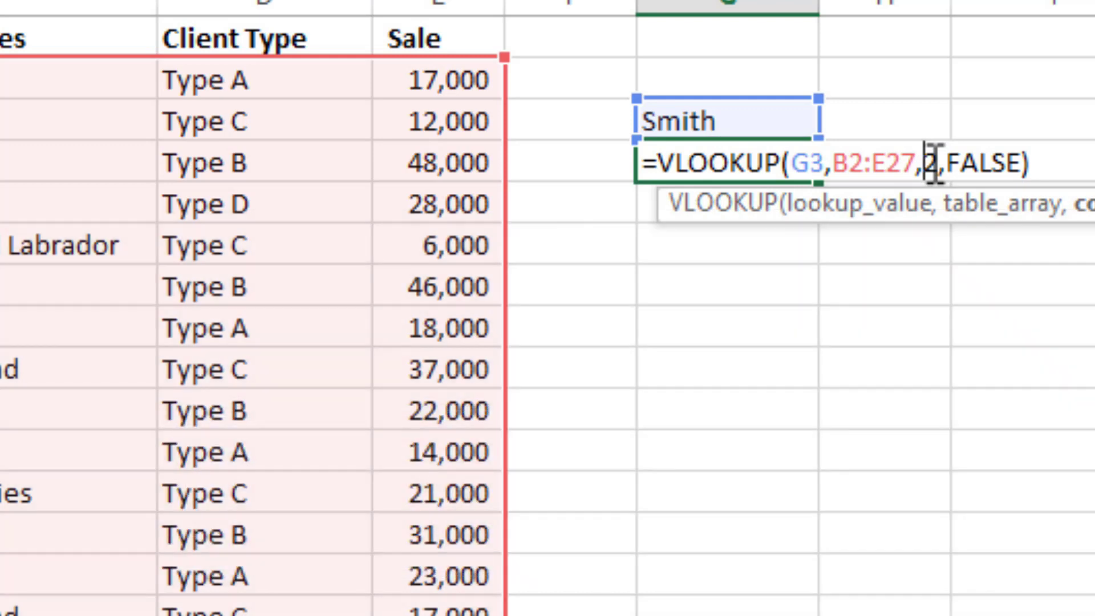
key("Delete")
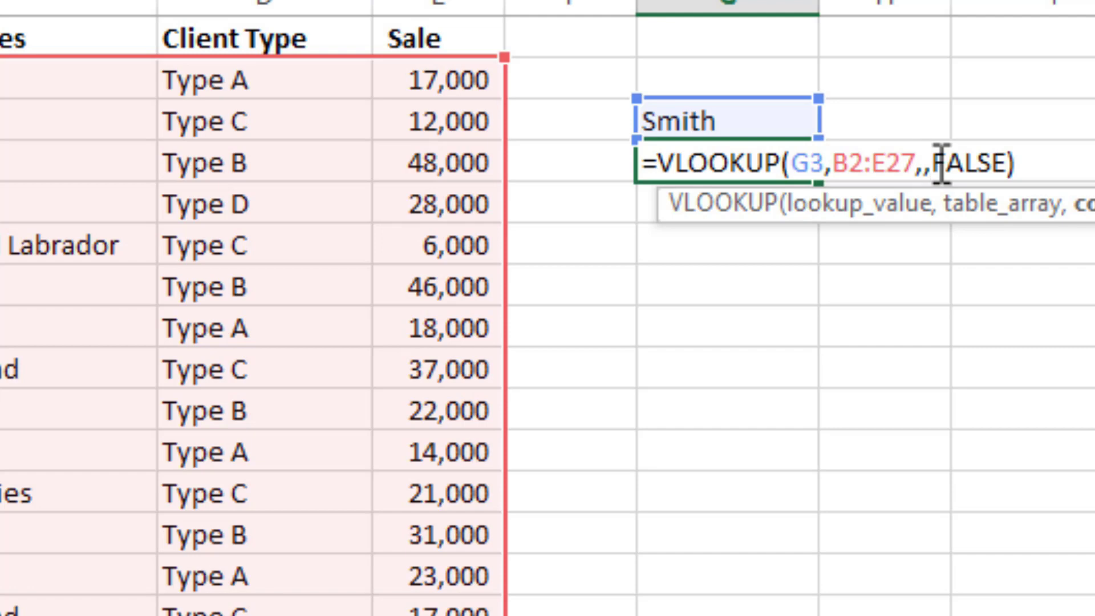
type("4")
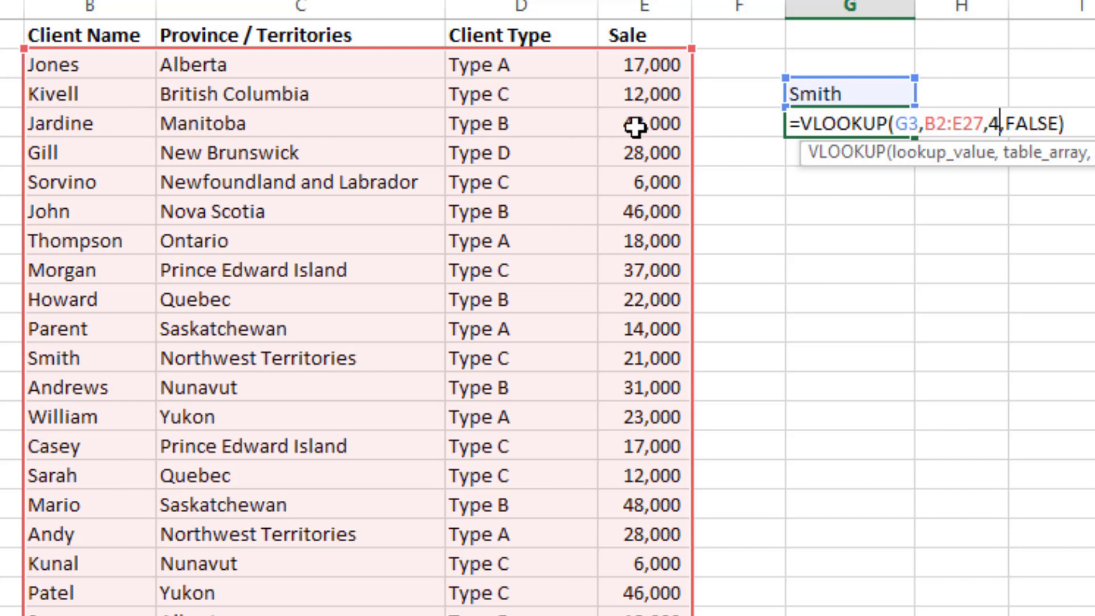
key("Return")
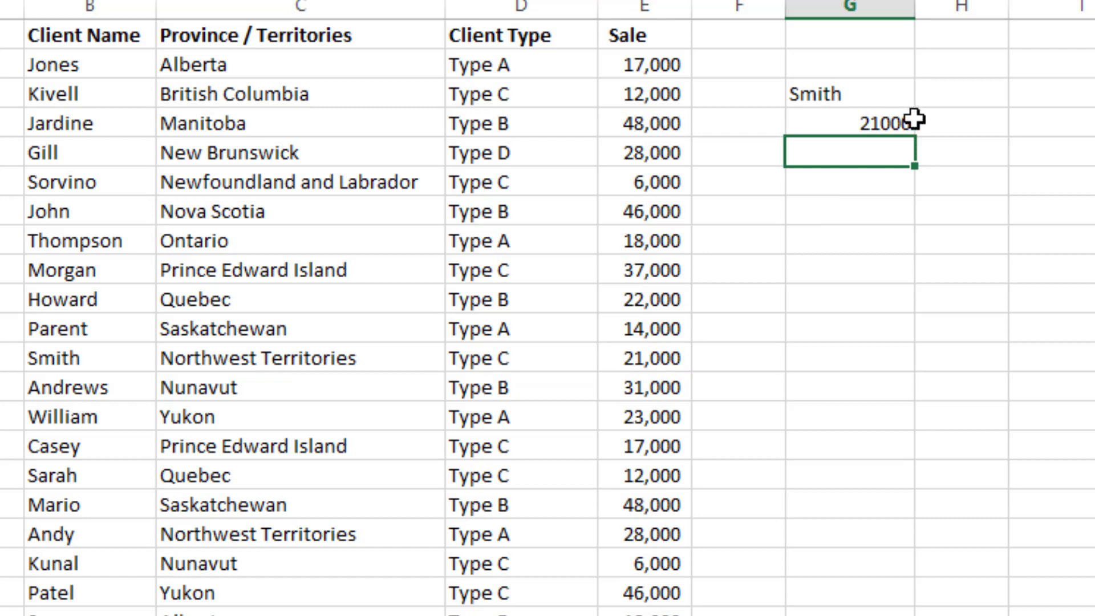
left_click(895, 94)
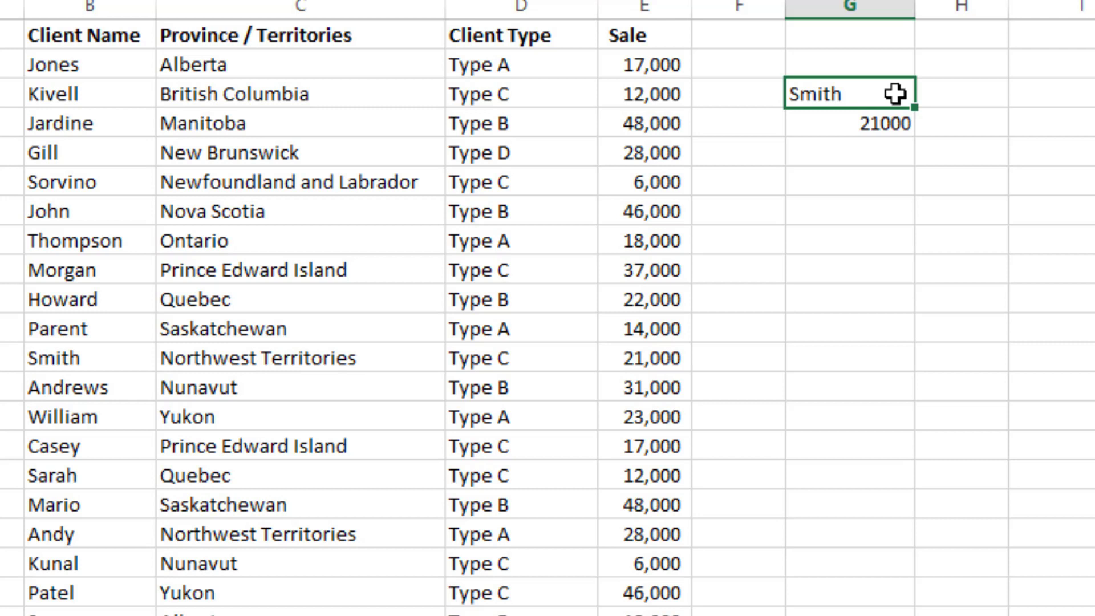
- Replace Smith with gill in G3 so G4 shows 28000
type("g")
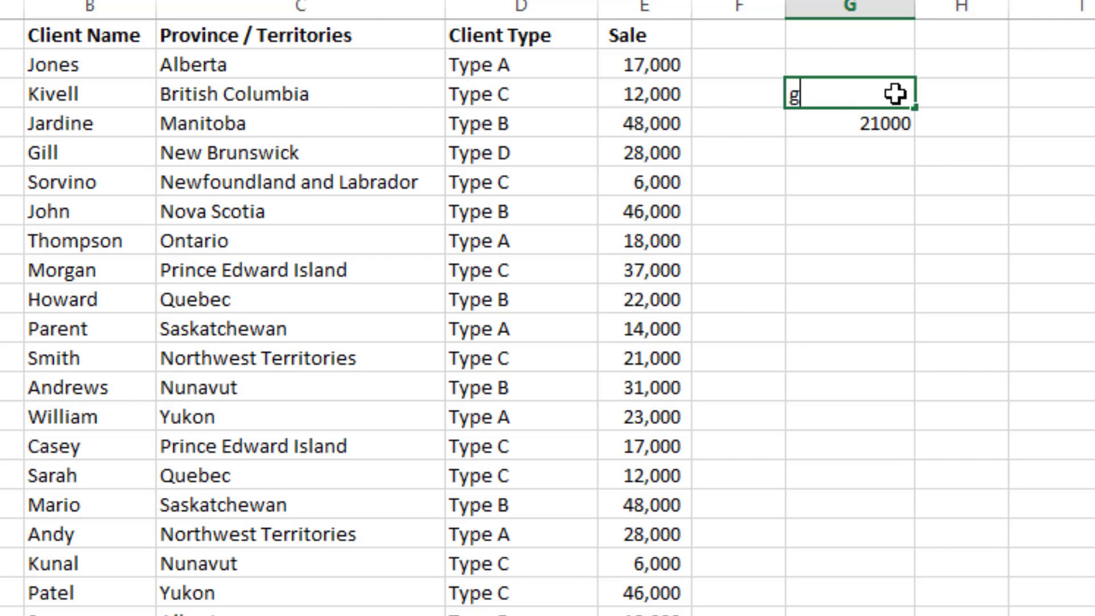
type("ill")
key("Return")
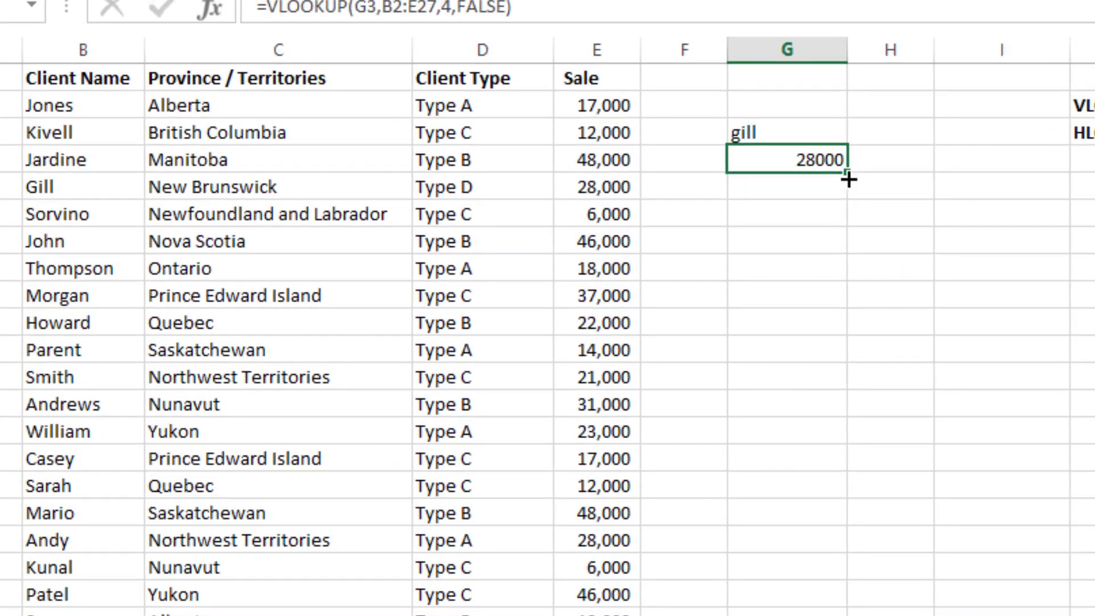
- Fill G4's lookup across to I4 and compare the G4 and H4 table ranges
left_click_drag(848, 180, 1010, 170)
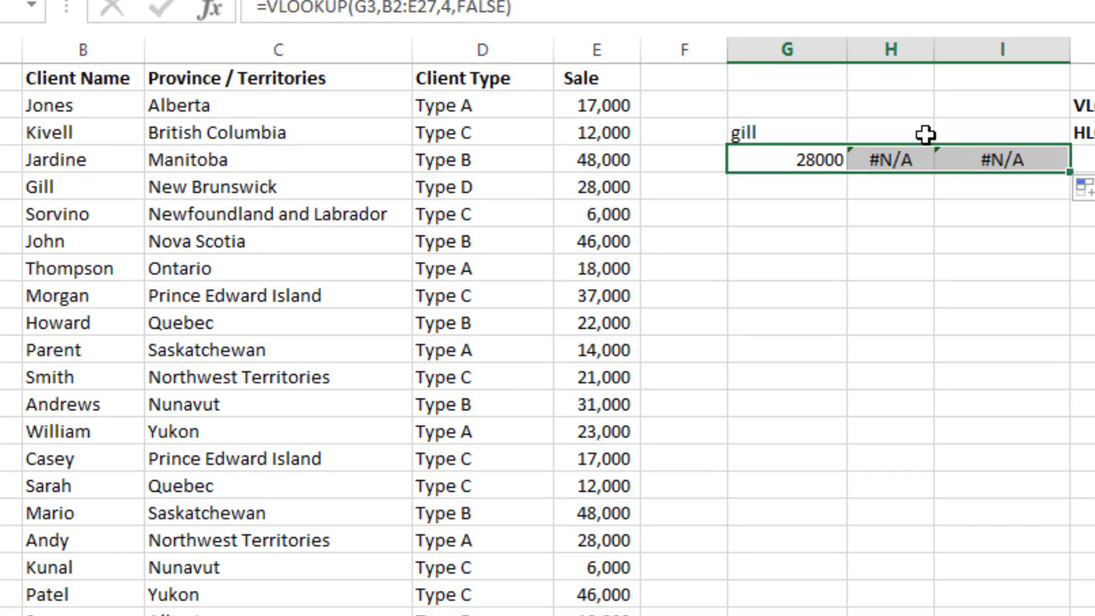
double_click(815, 162)
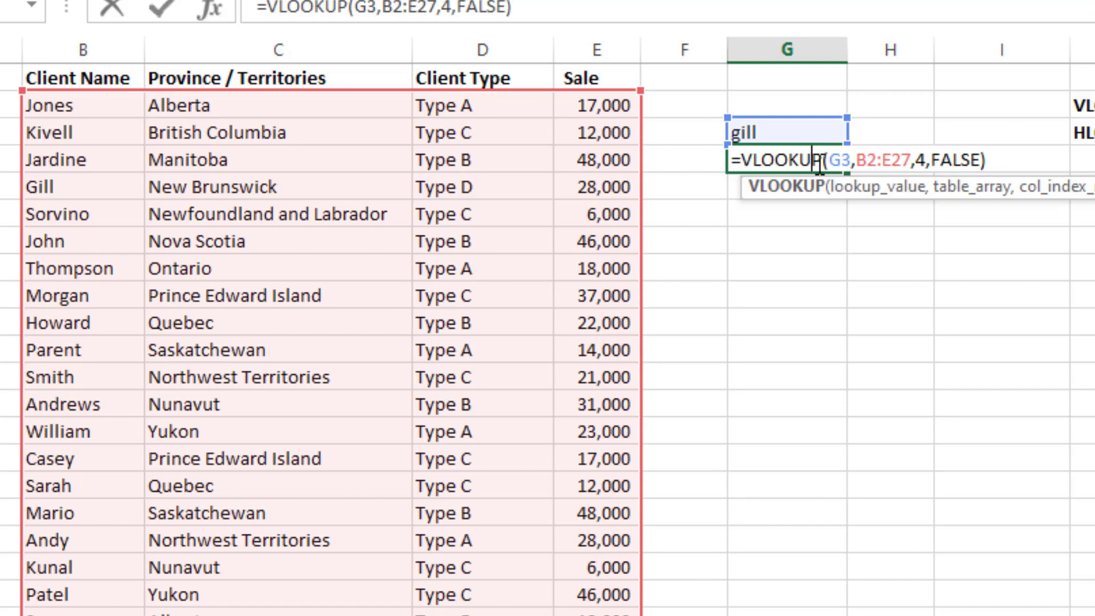
left_click(832, 210)
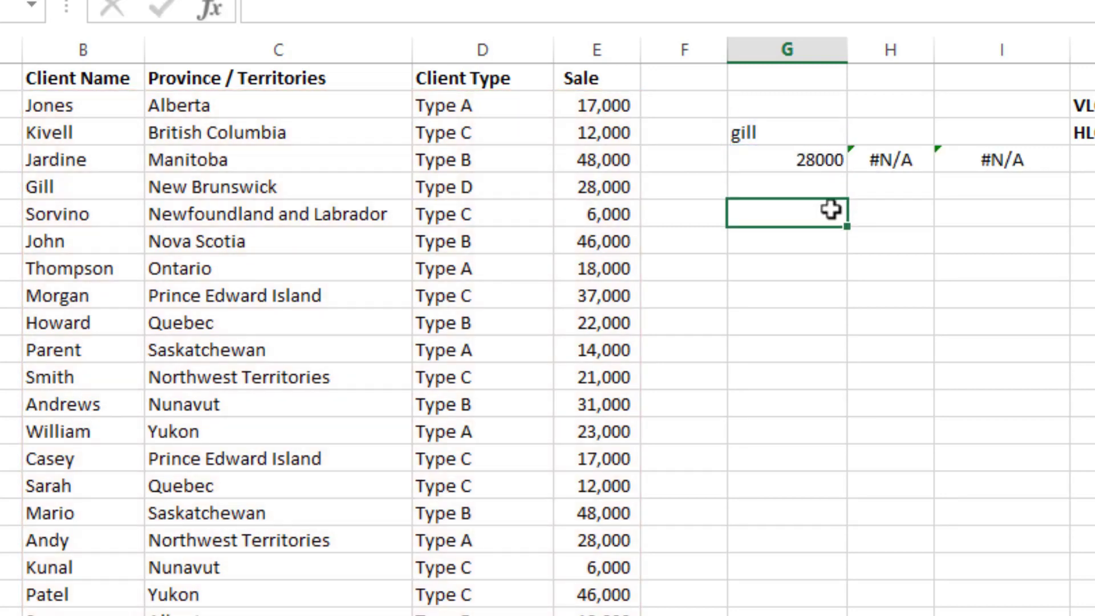
double_click(875, 162)
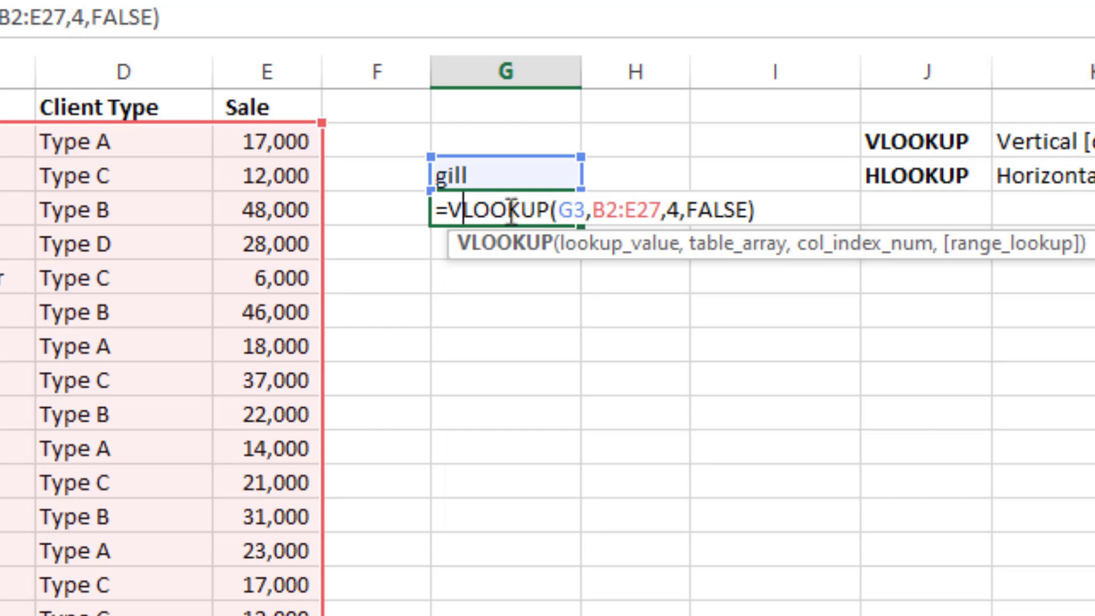
- Lock G4's table range as $B$2:$E$27 using F4 on each reference
left_click(601, 211)
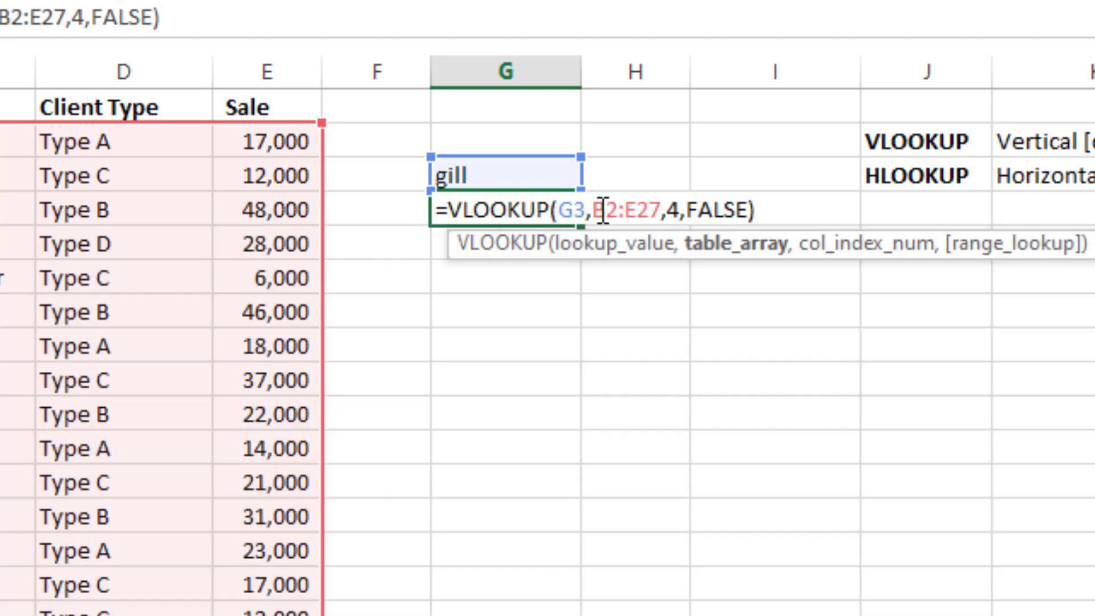
key("F4")
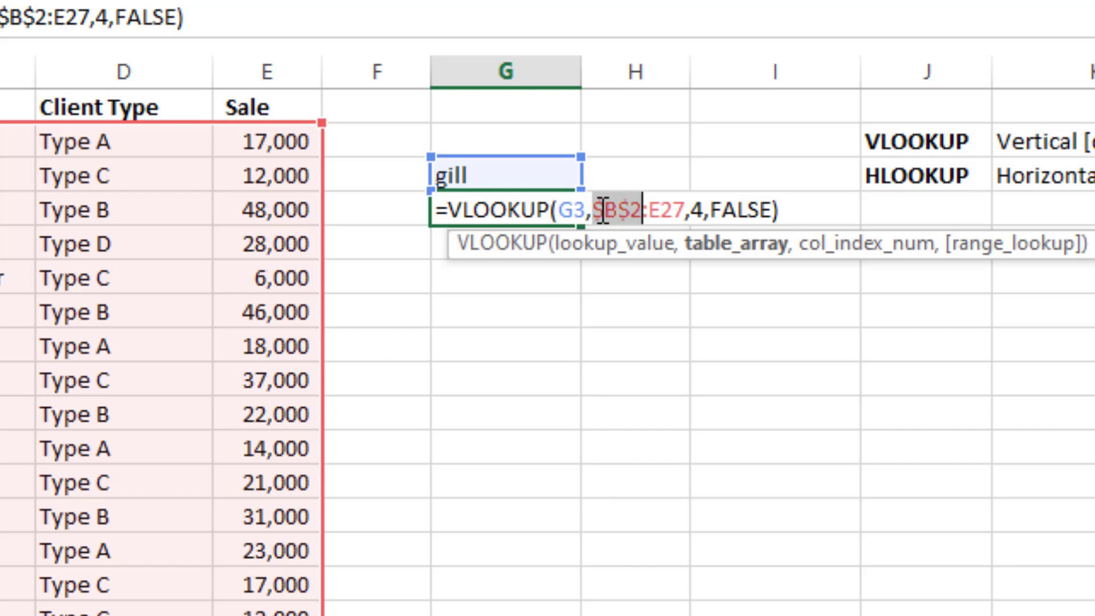
key("Right")
key("Right")
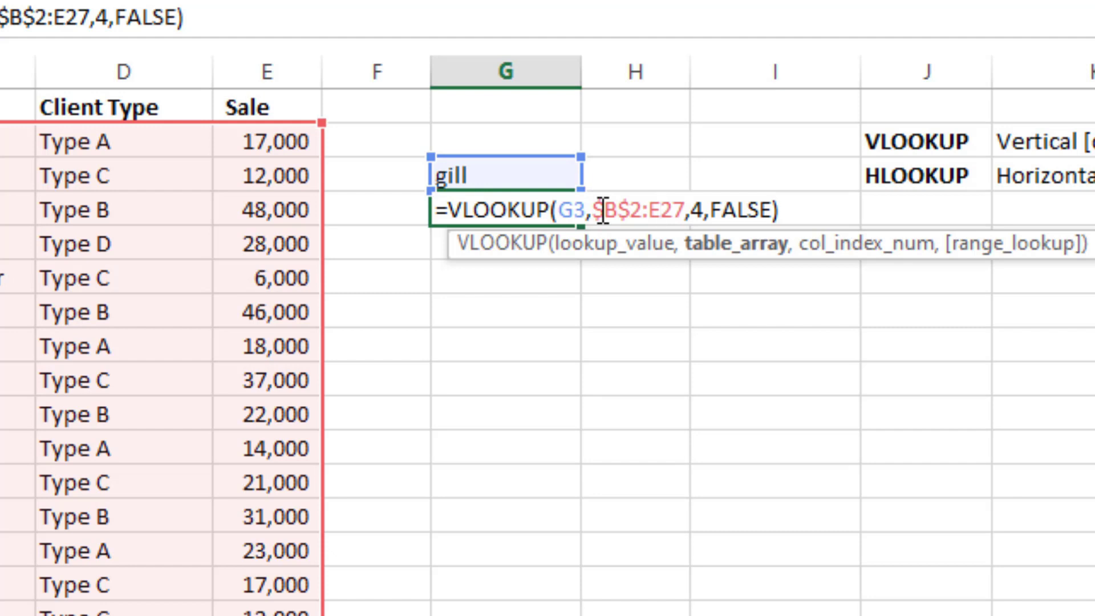
key("F4")
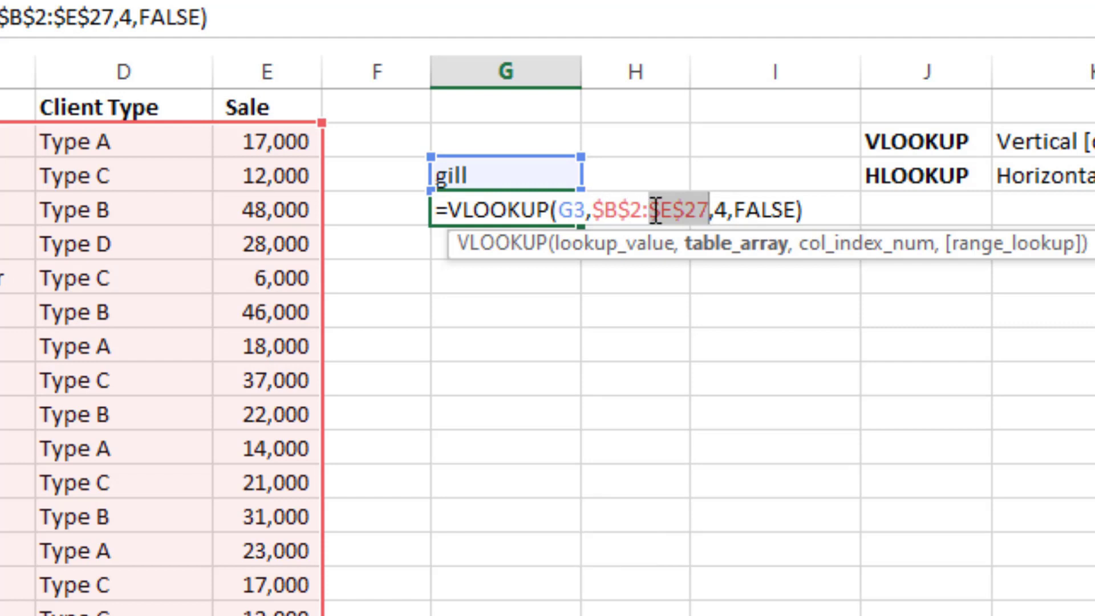
key("Return")
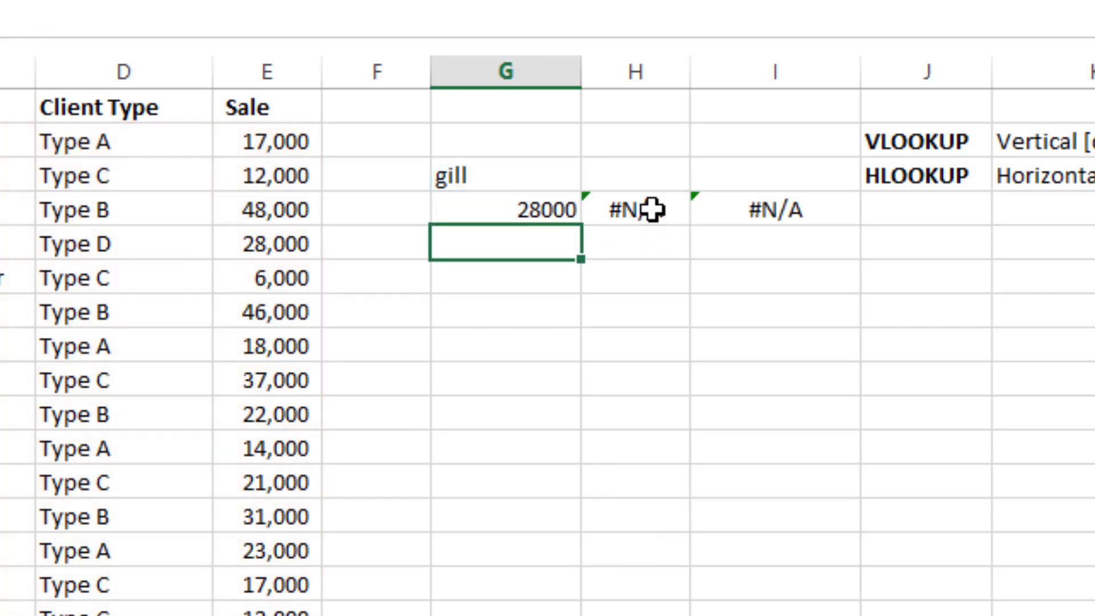
- Fill the locked lookup across H4:I4 and enter jones in H3, returning 17000
left_click(557, 209)
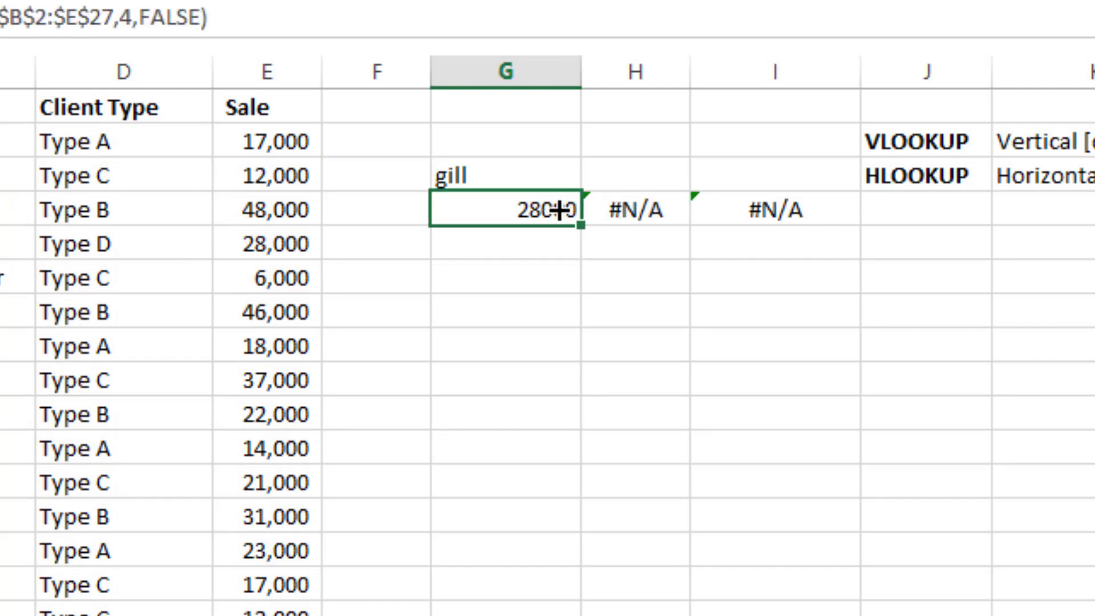
left_click_drag(605, 230, 813, 237)
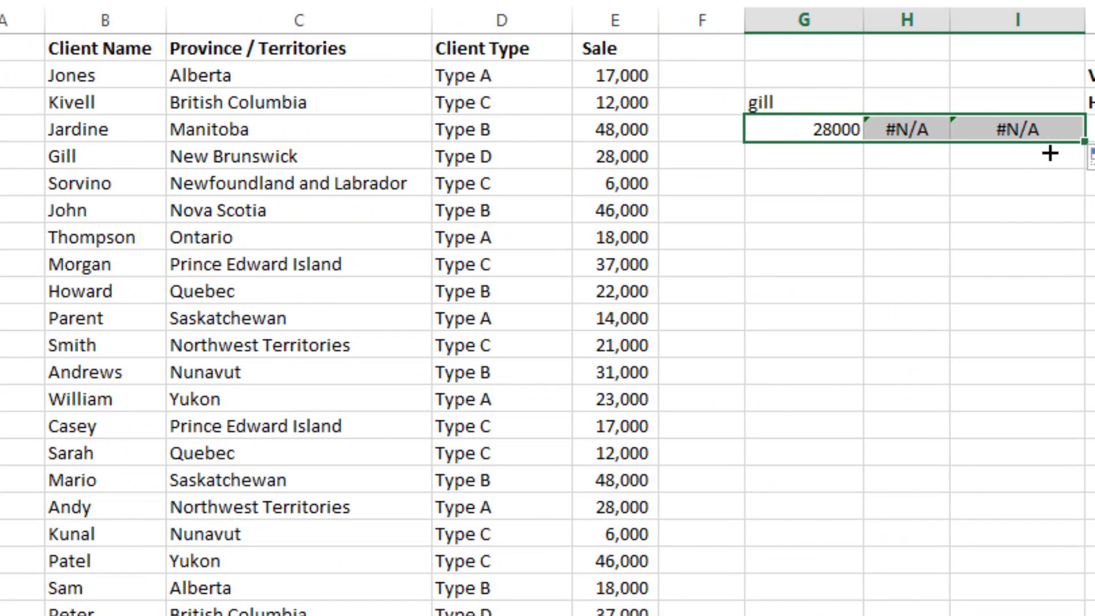
left_click(926, 102)
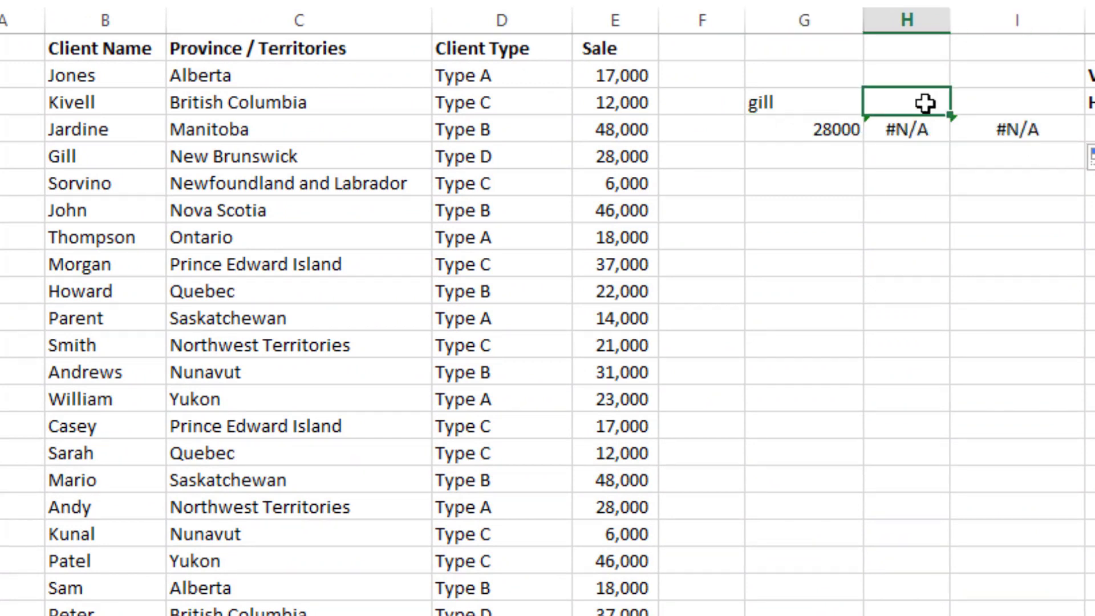
type("jones")
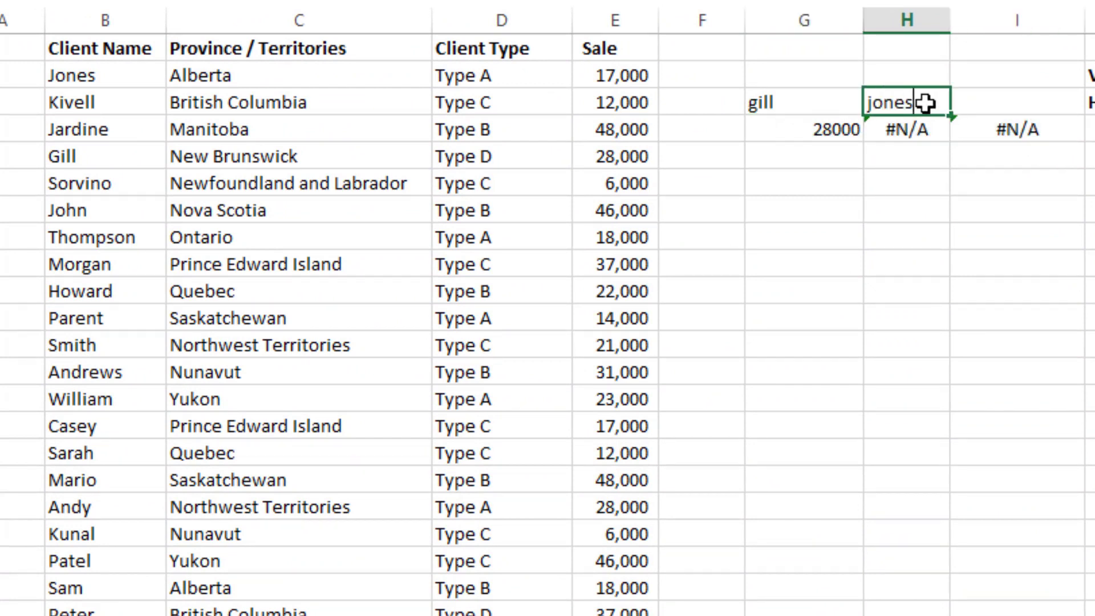
key("Return")
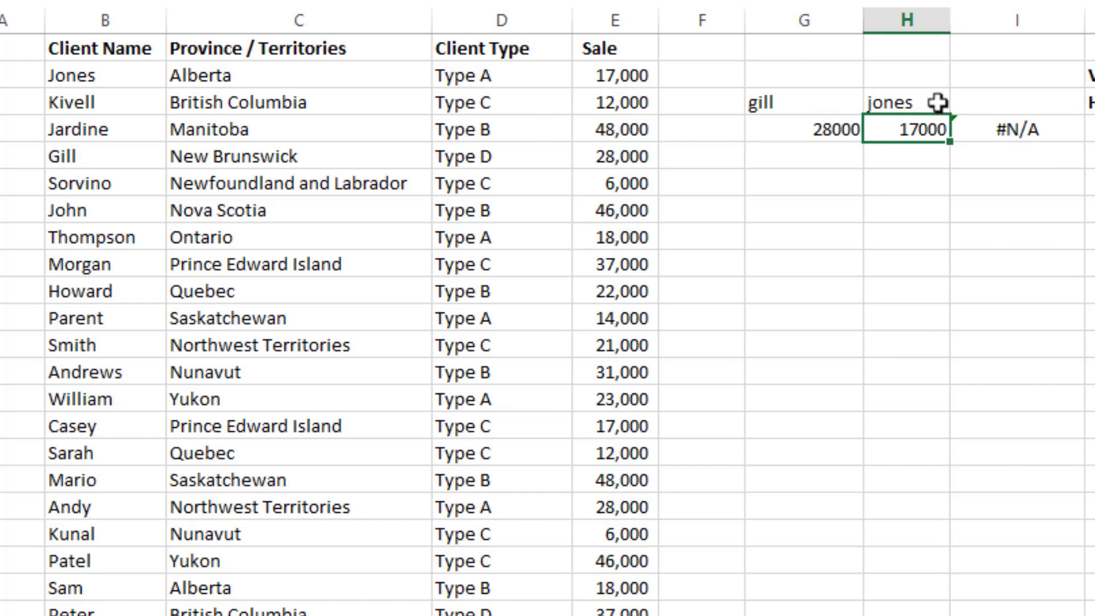
- Enter patel in I3 for 46000 and review G4's absolute references
left_click(1002, 99)
type("pate")
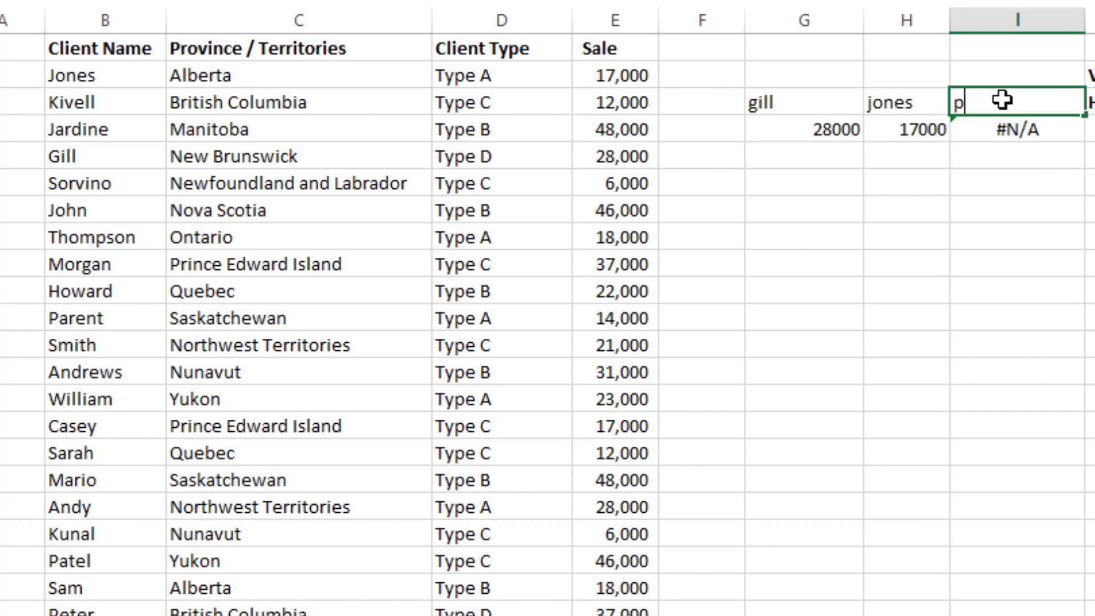
type("l")
key("Return")
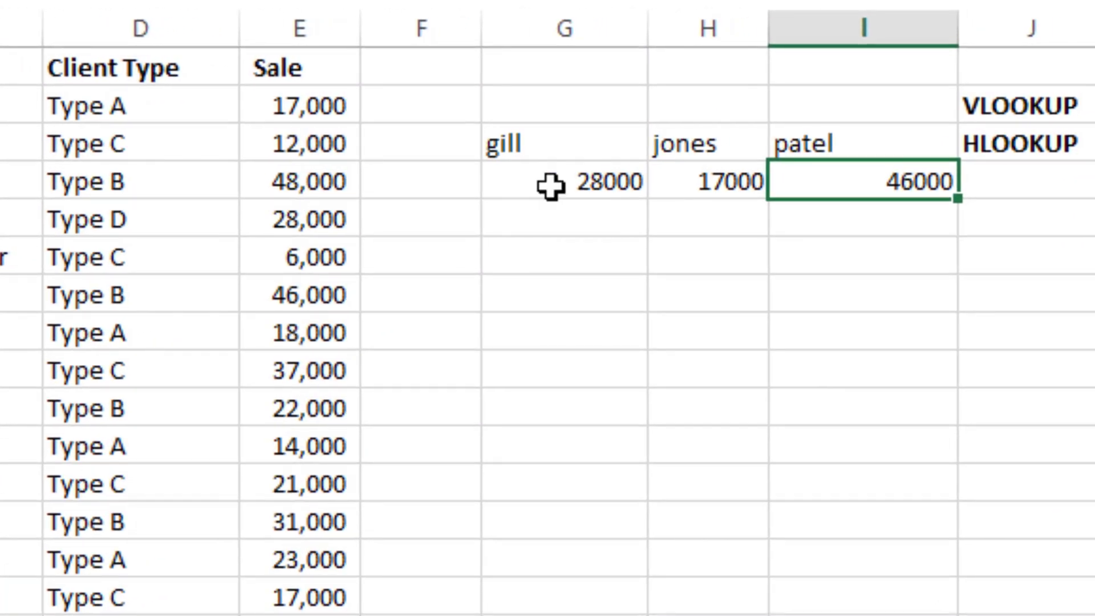
double_click(551, 185)
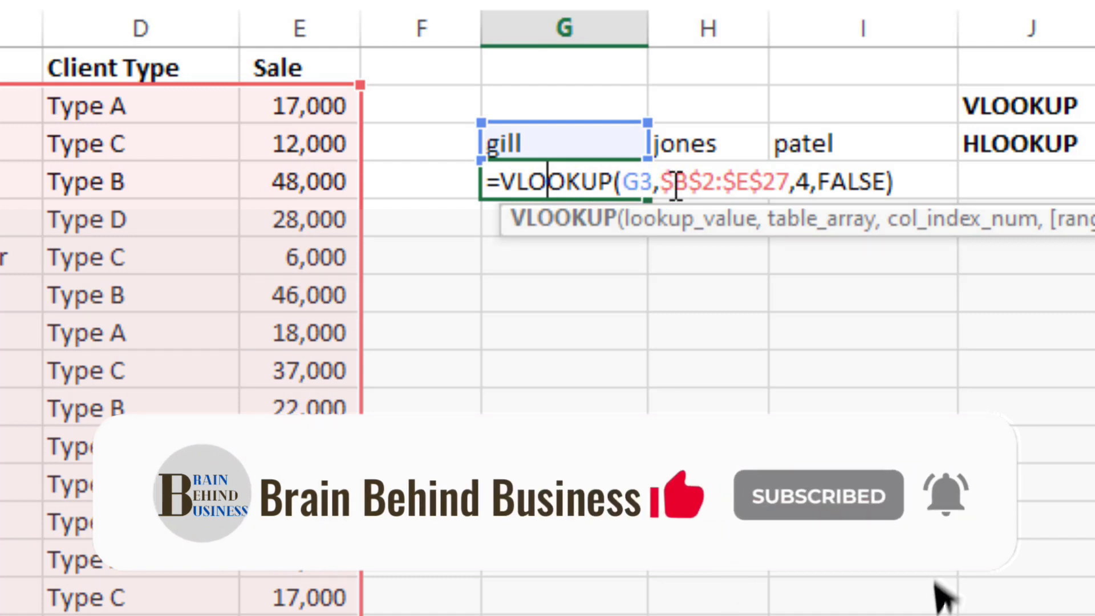
left_click(672, 183)
key("BackSpace")
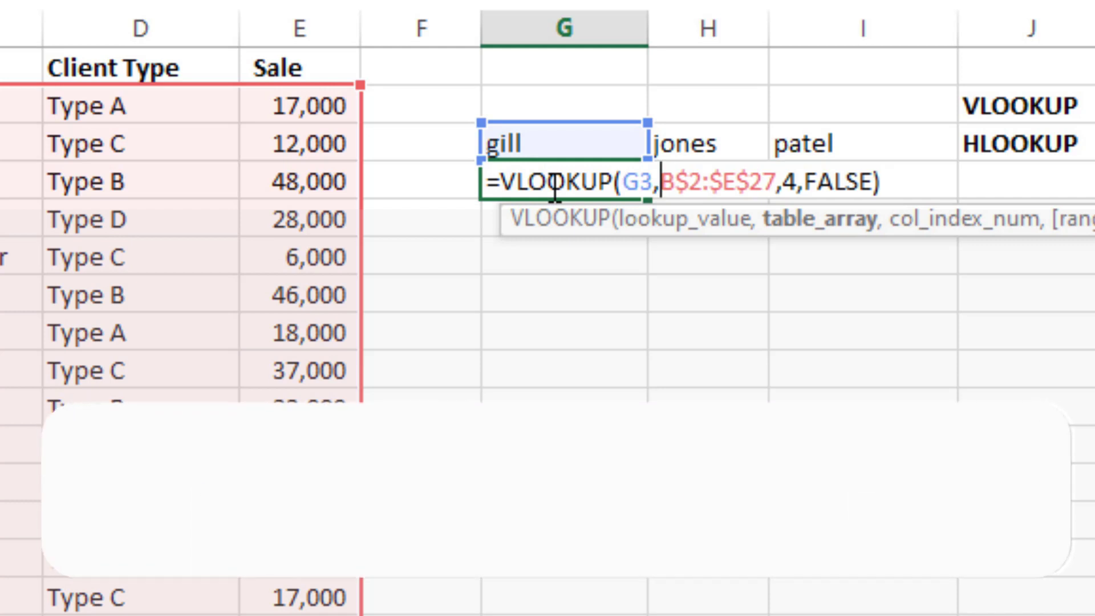
type("$")
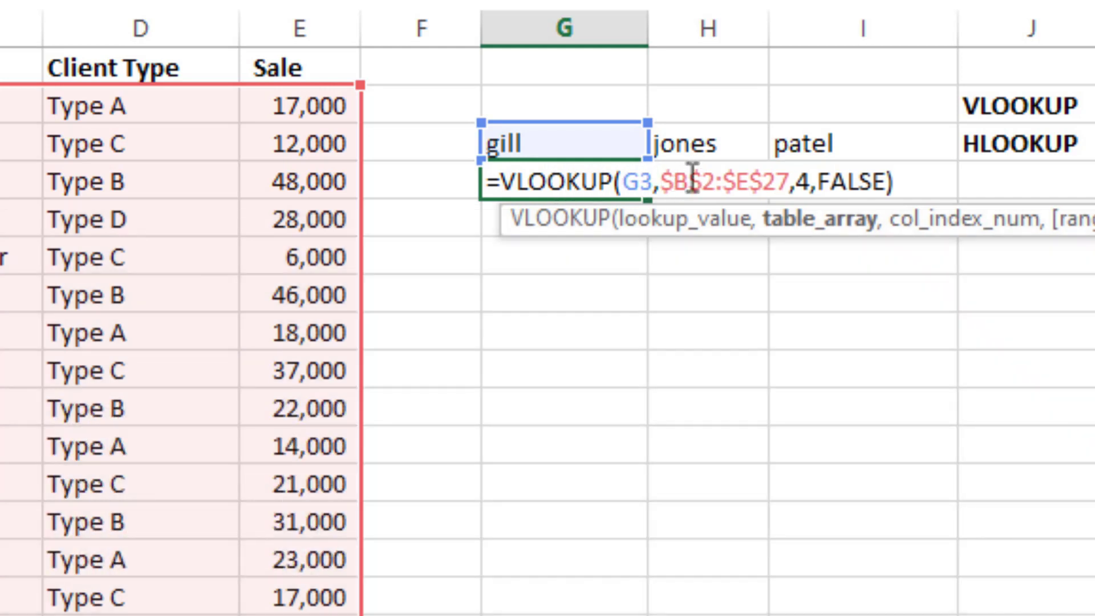
left_click(703, 172)
key("BackSpace")
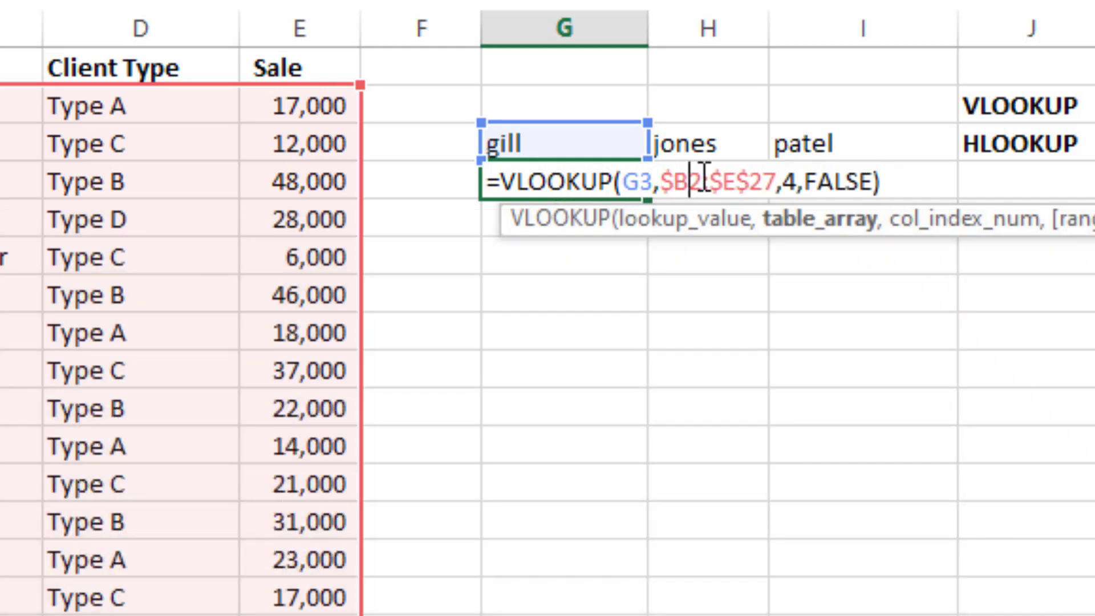
type("$")
key("Return")
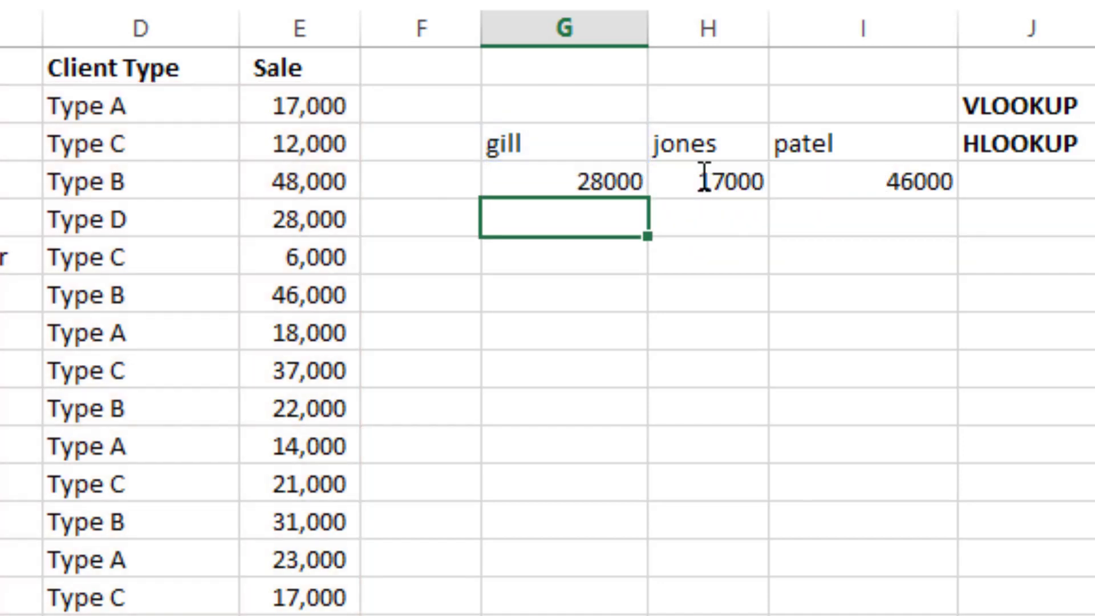